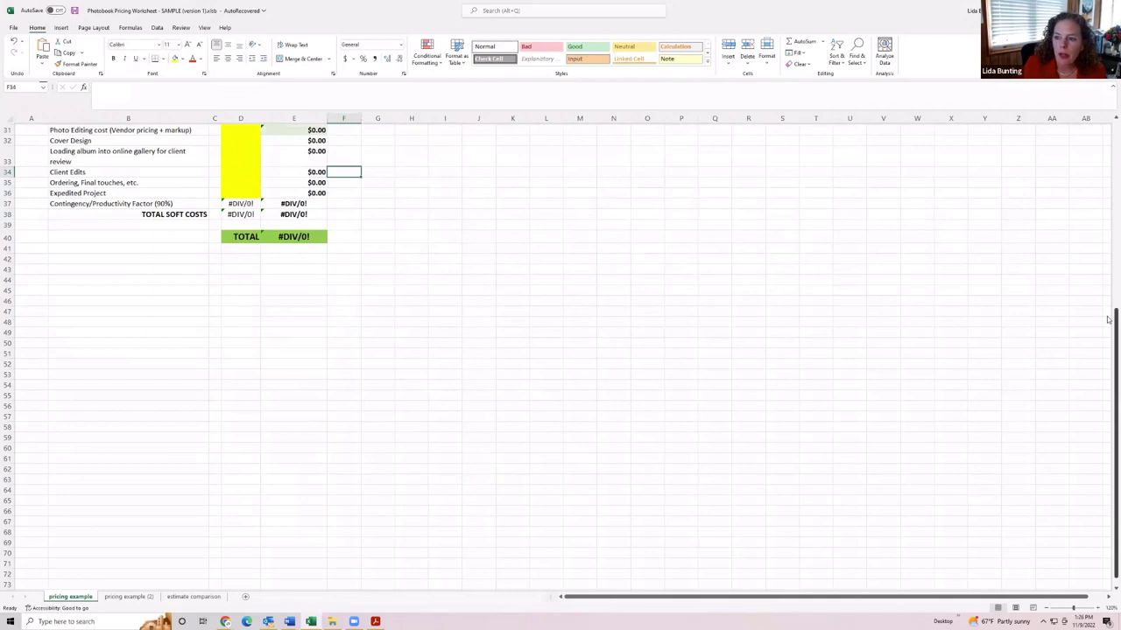
Step: Set the worksheet's Hourly Rate to $65.00
drag(1107, 320, 1108, 132)
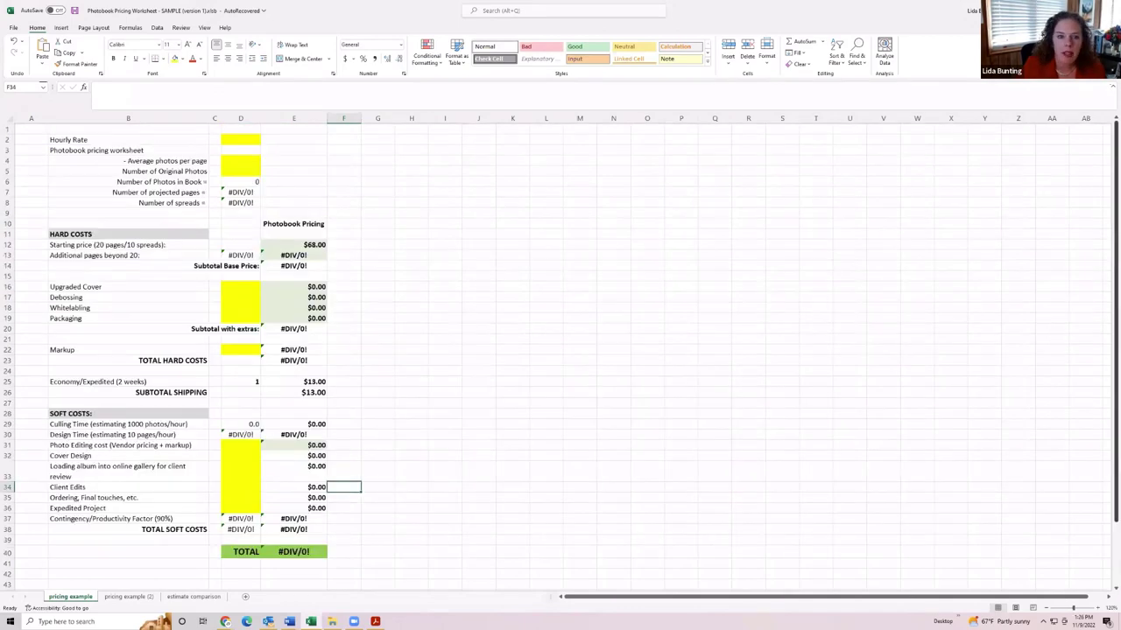
click(326, 152)
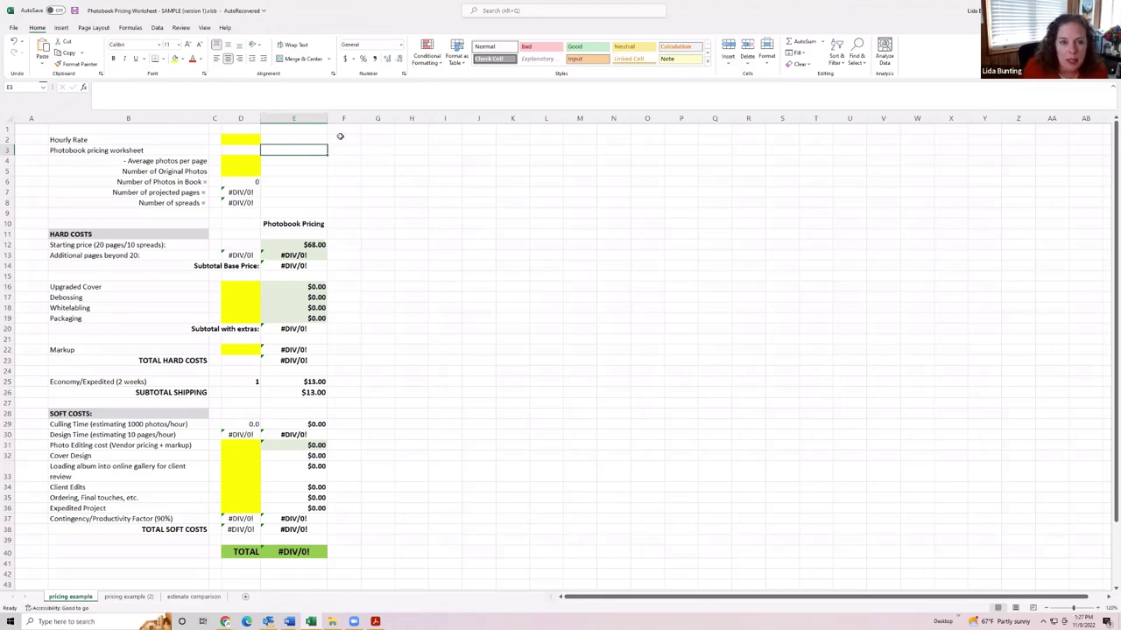
click(244, 140)
click(248, 159)
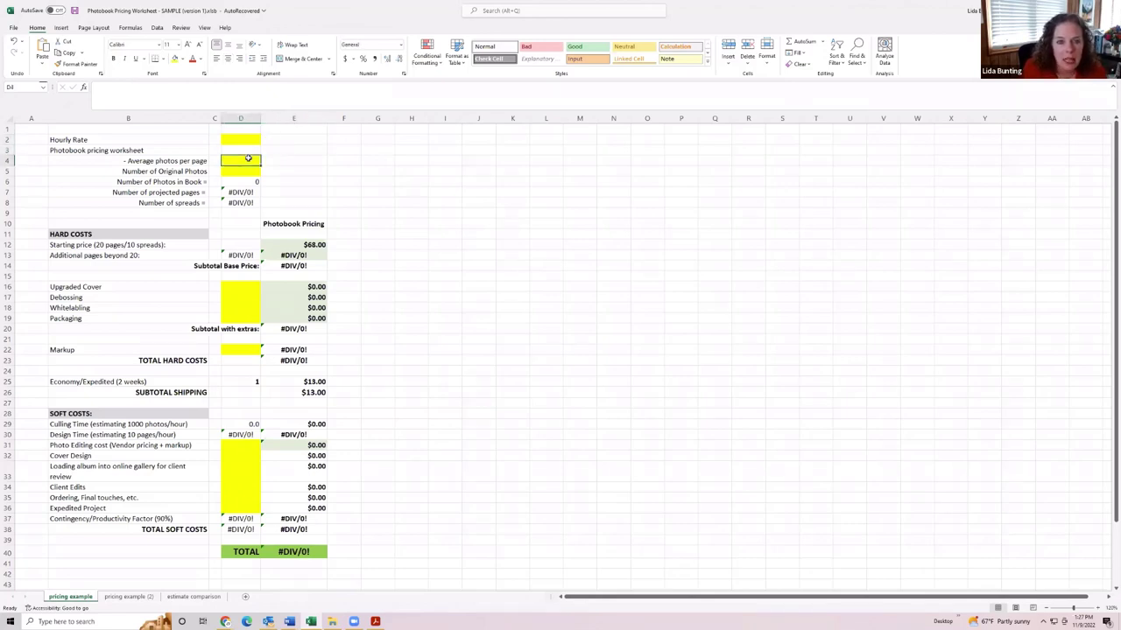
click(245, 141)
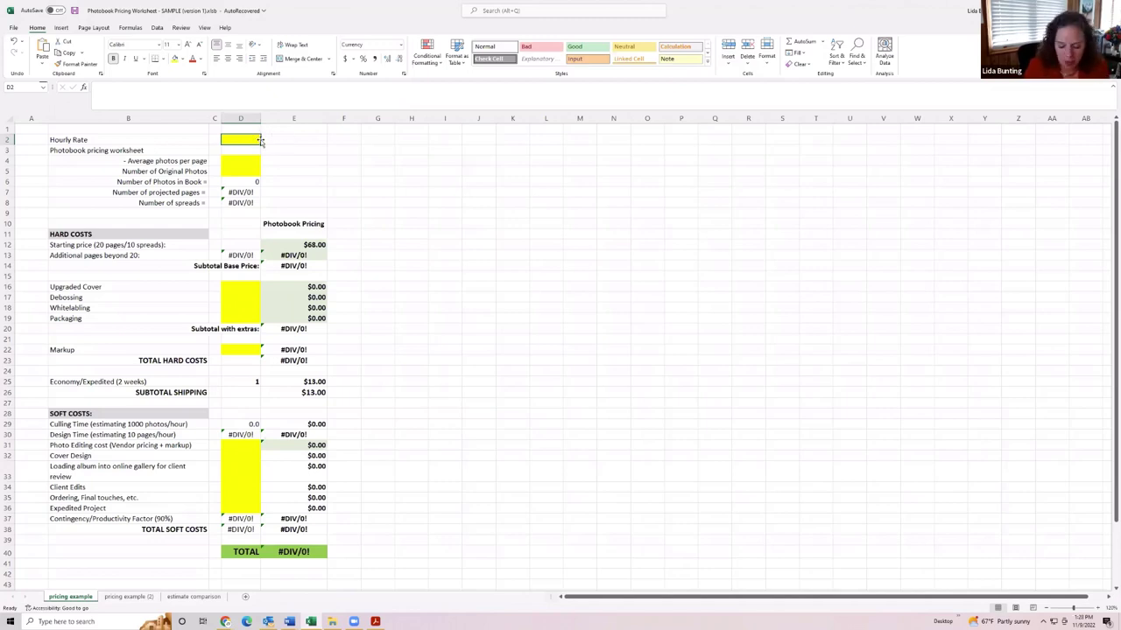
text(65)
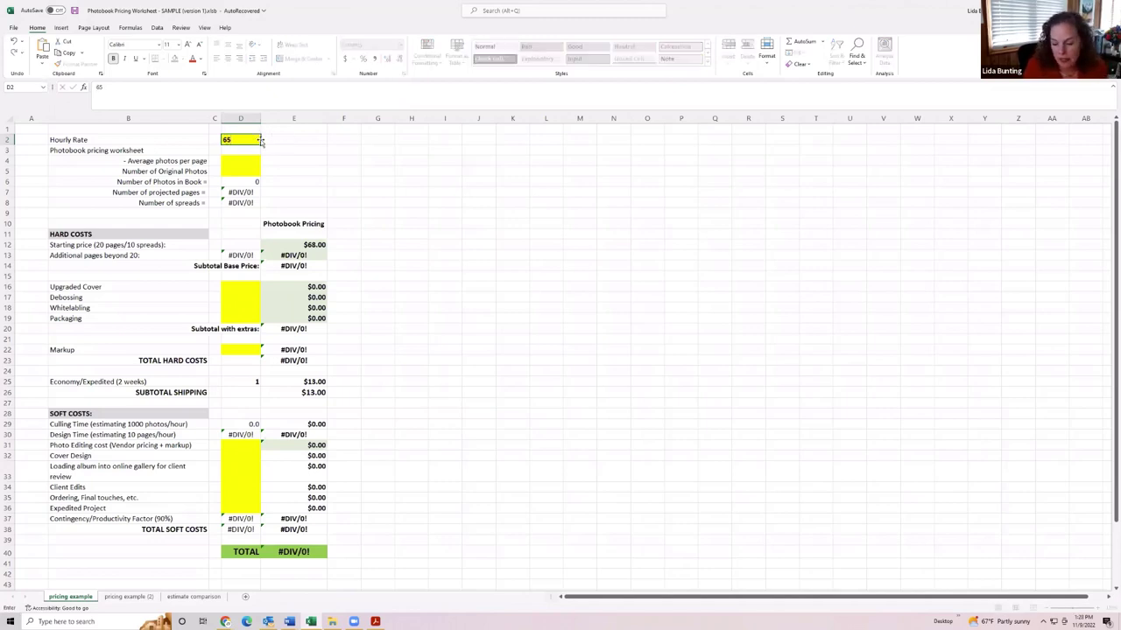
key(Return)
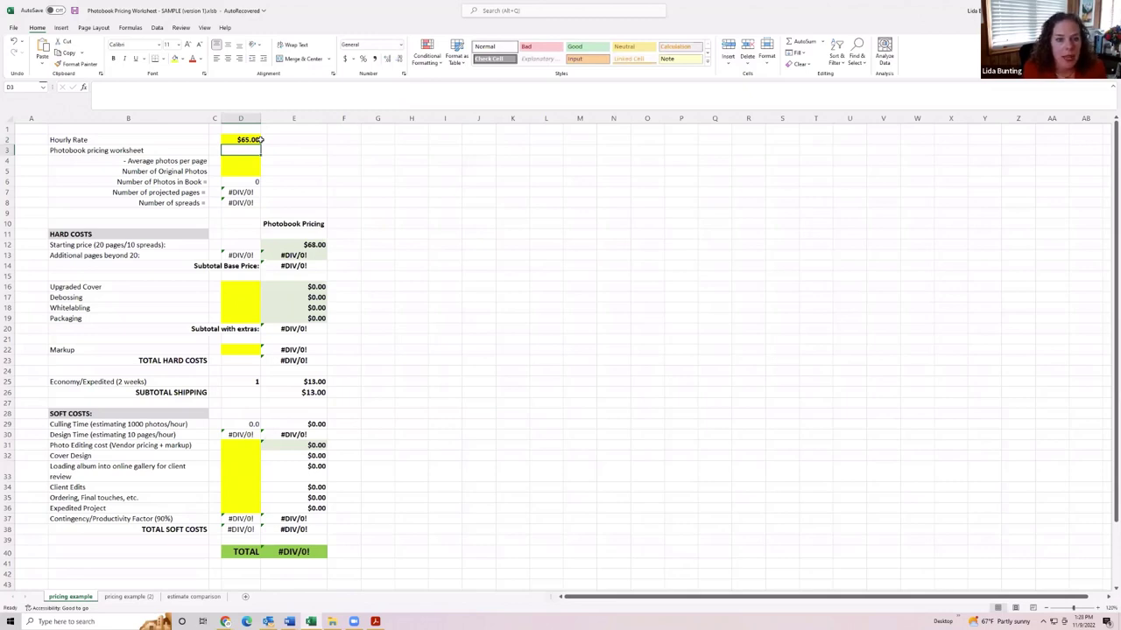
Step: Enter 4 as the average photos per page and 440 as the number of original photos
key(Down)
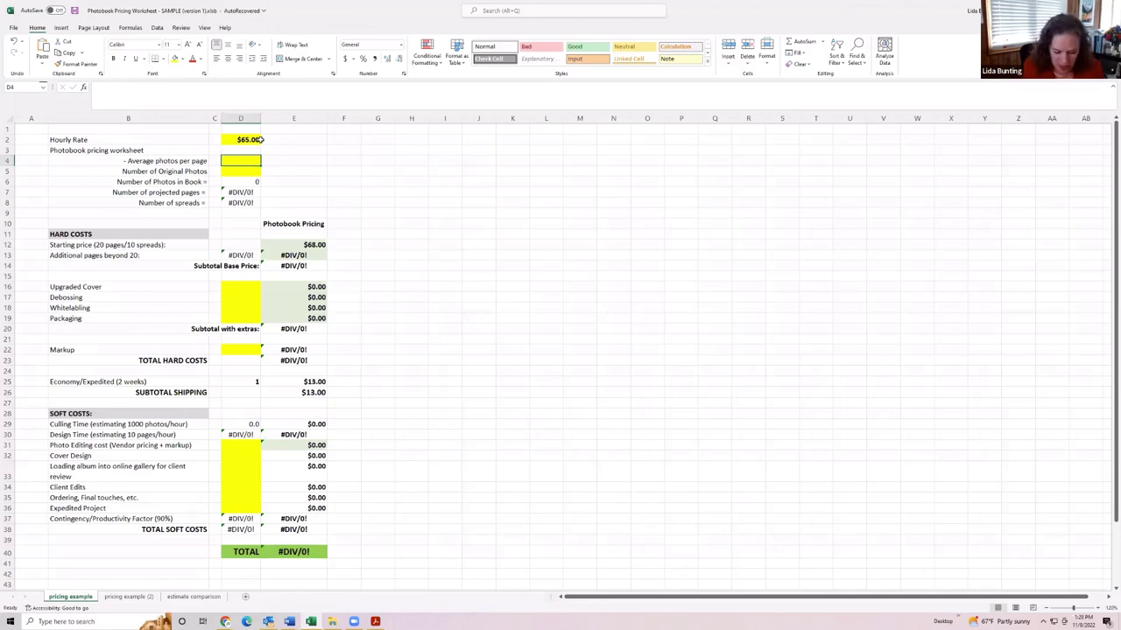
text(4)
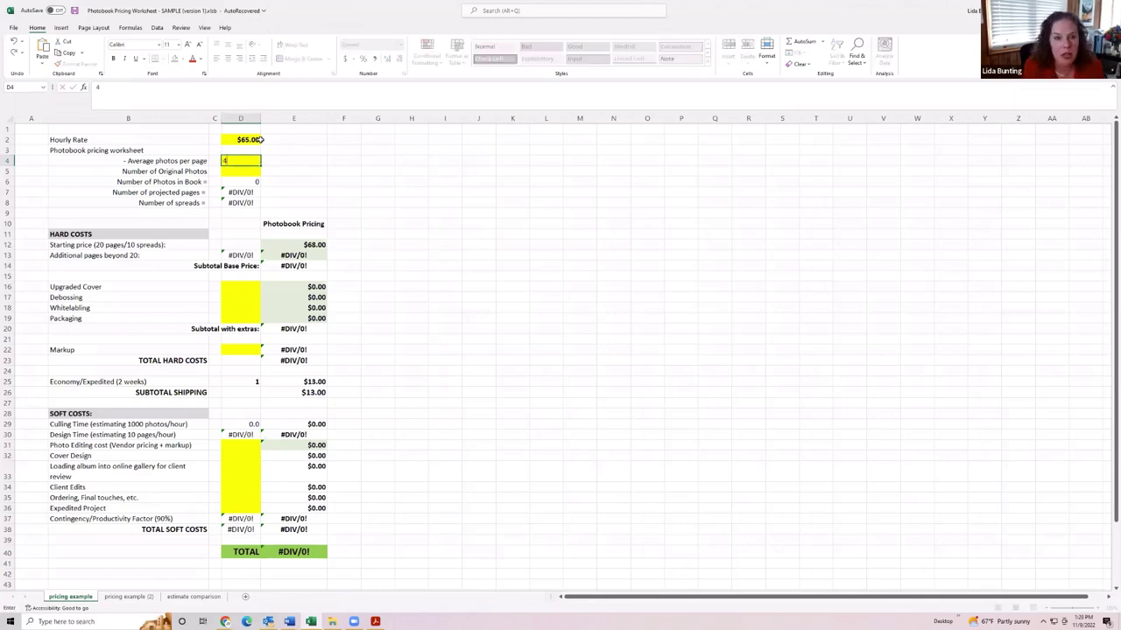
key(Return)
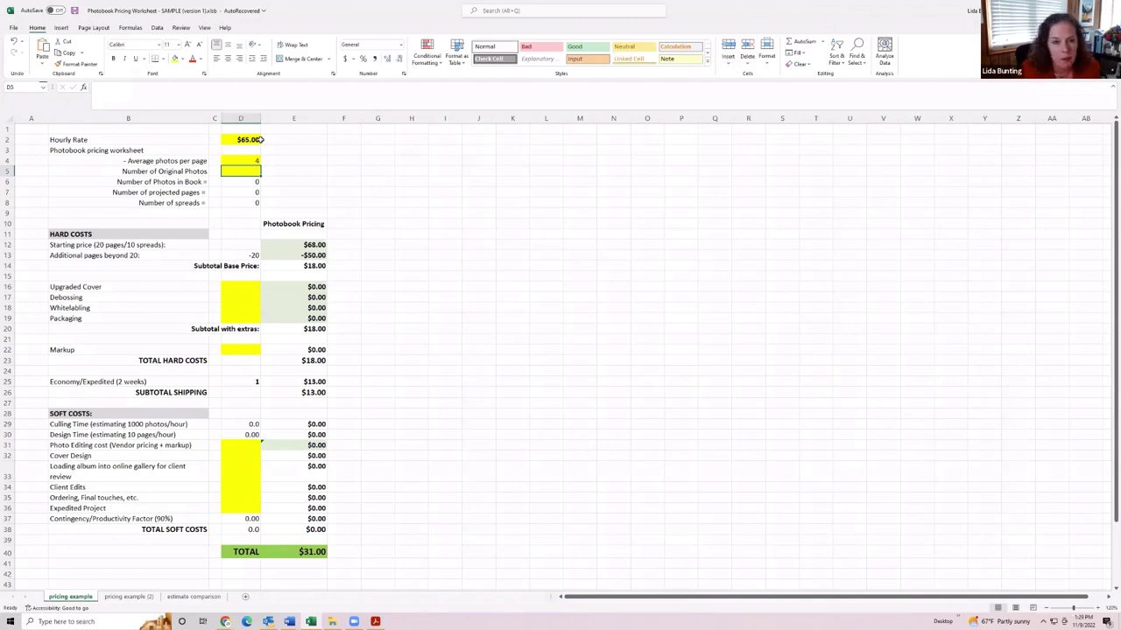
text(440)
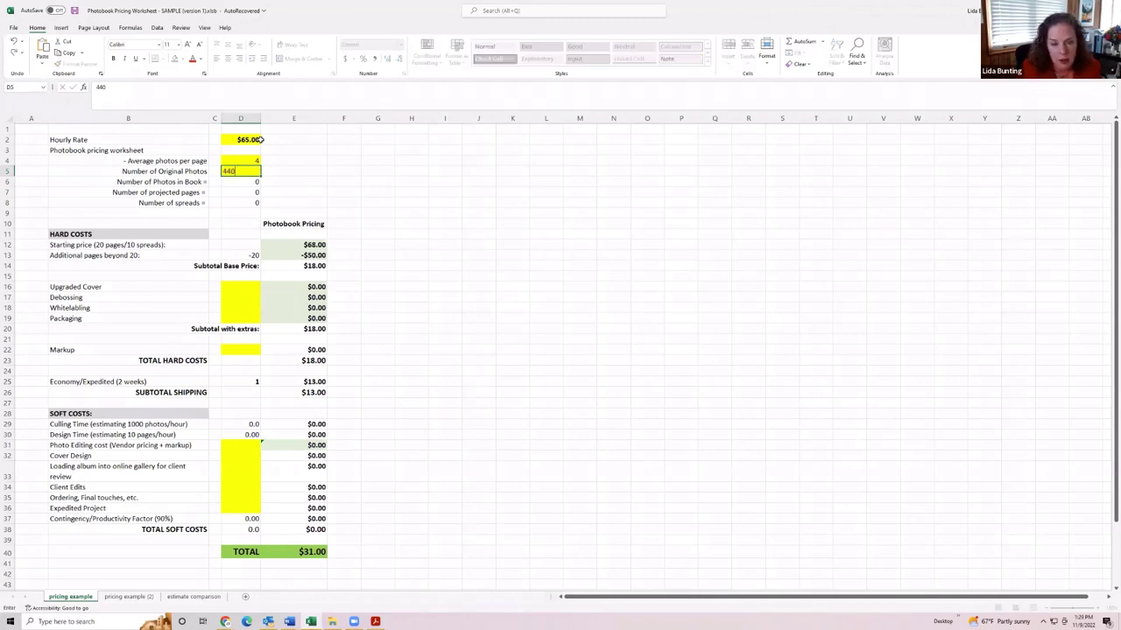
key(Return)
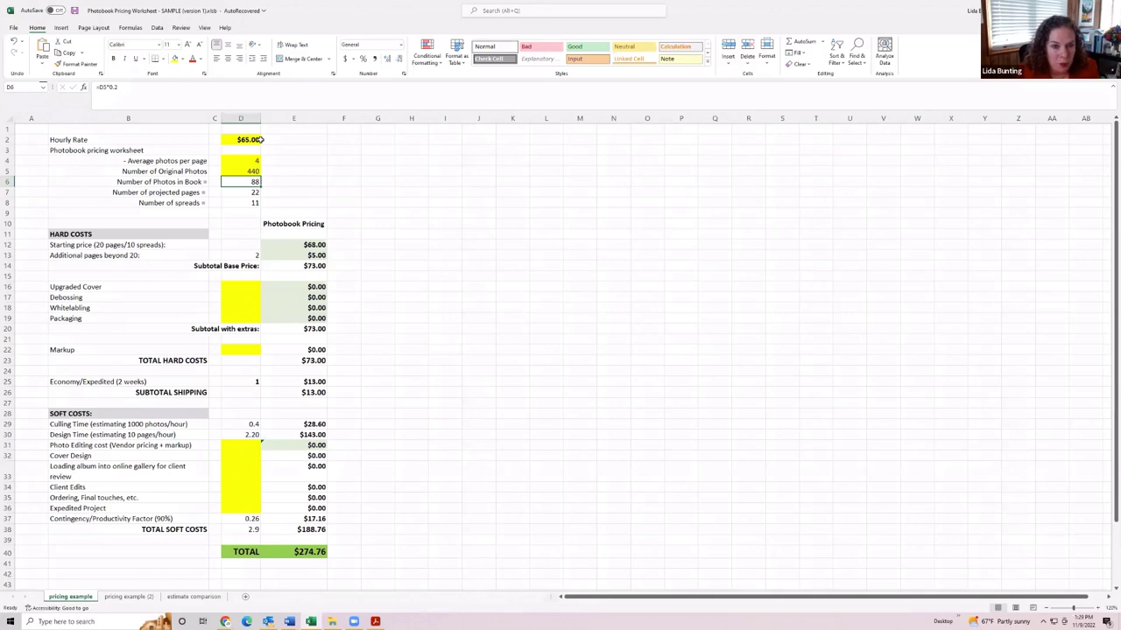
Step: Examine the calculated numbers of projected pages and spreads, and go on to the hard costs section
key(Down)
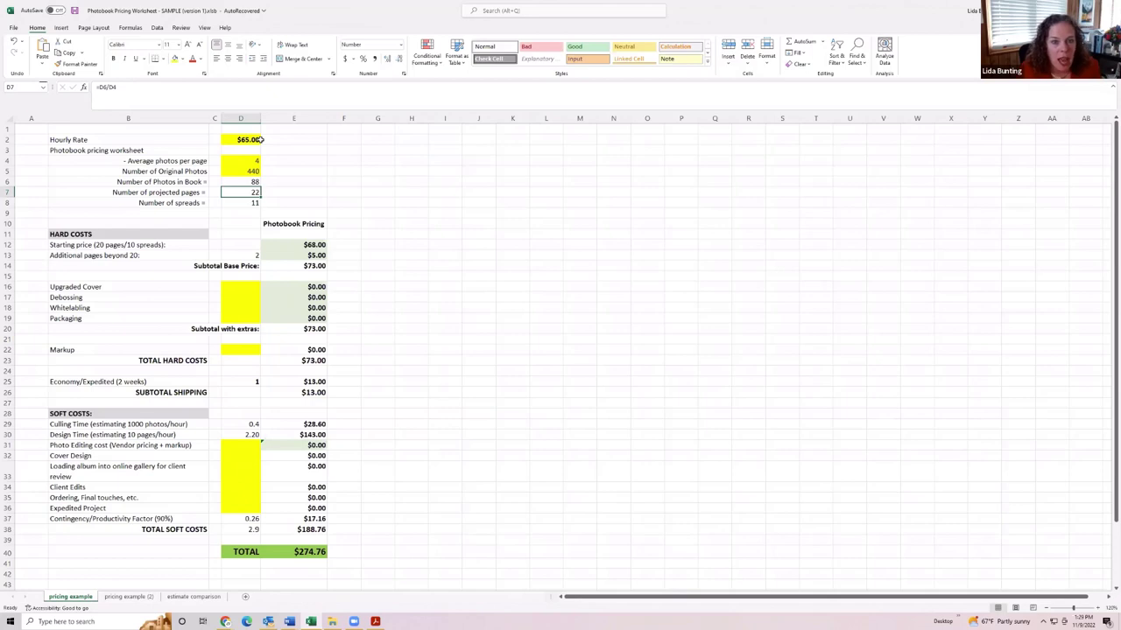
key(Down)
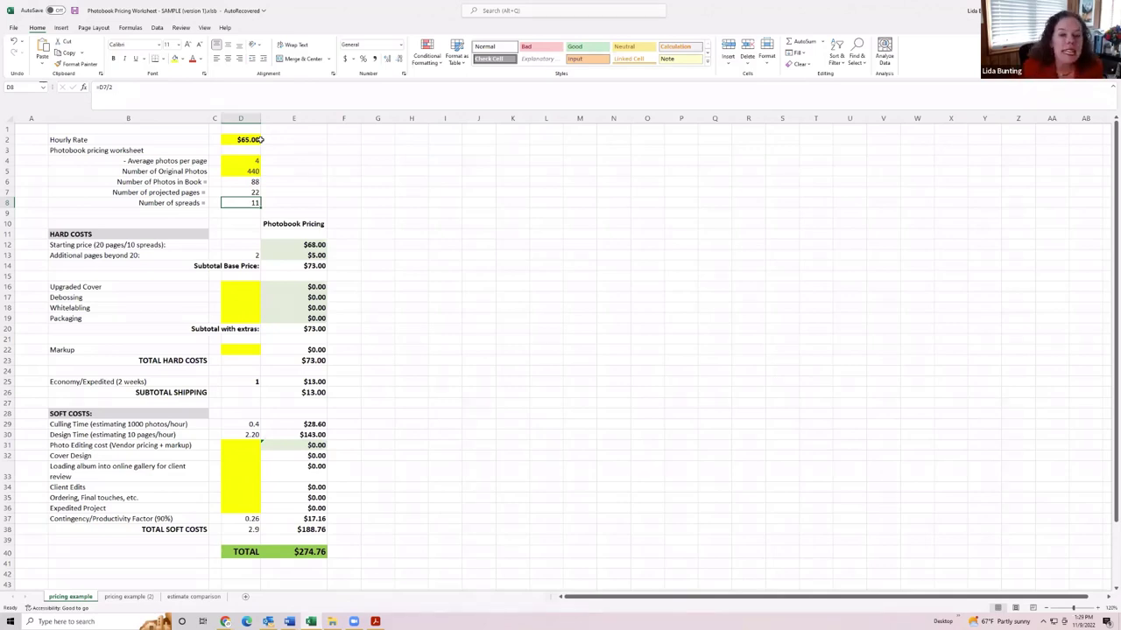
key(Down)
key(Down)
key(Down)
key(Down)
key(Down)
key(Down)
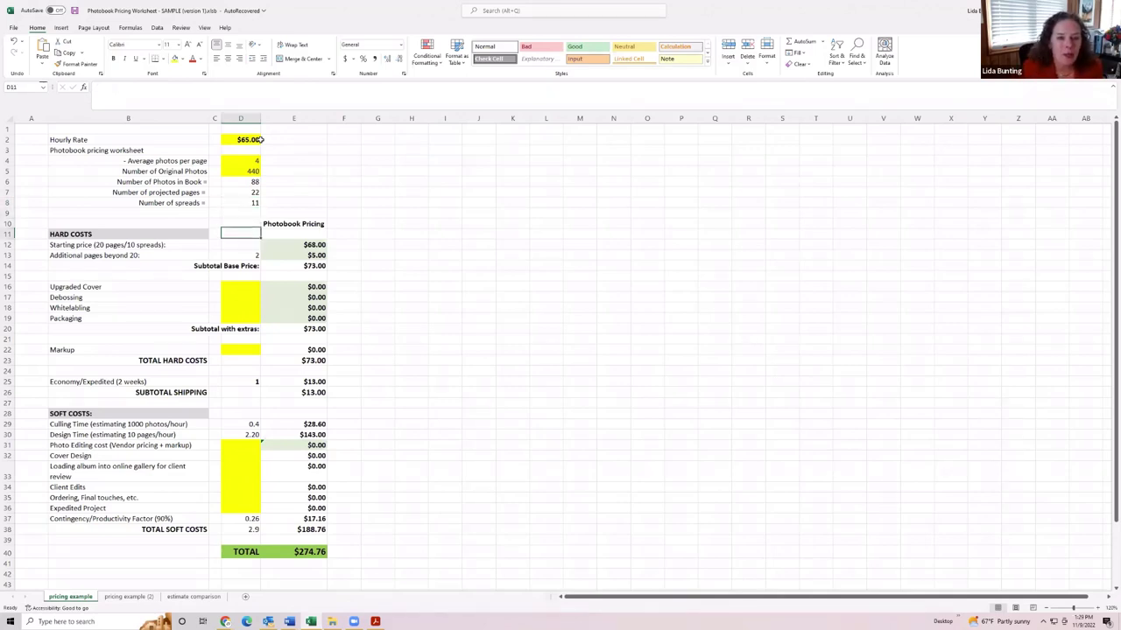
Step: Enter a quantity of 1 for each of the Upgraded Cover, Whitelabling and Packaging extras, leaving Debossing blank
key(Down)
key(Down)
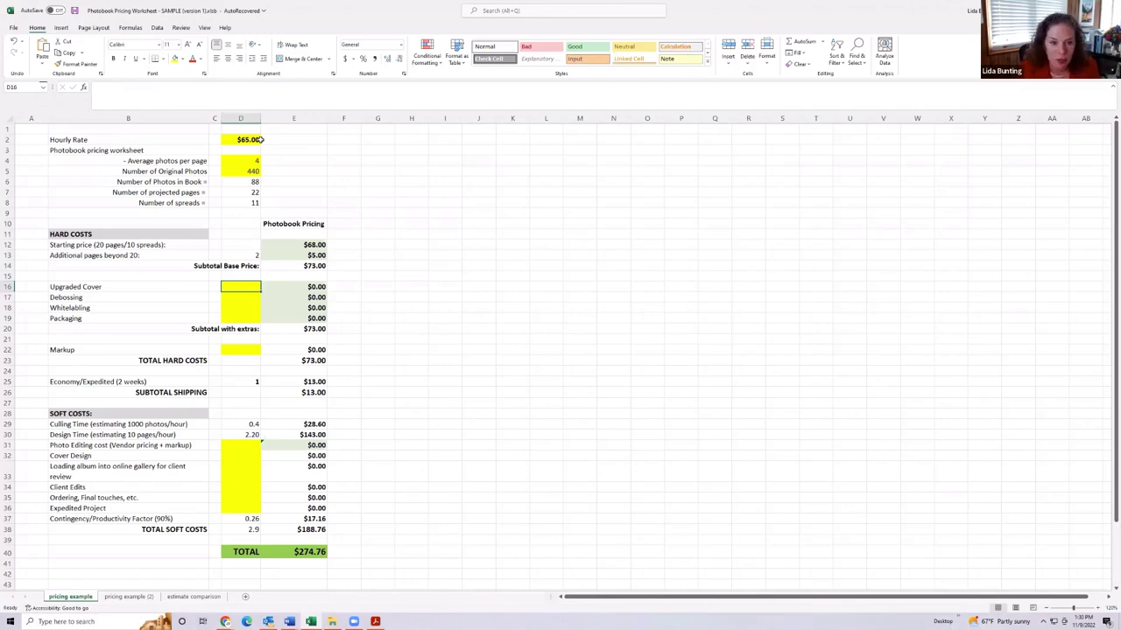
text(1)
key(Return)
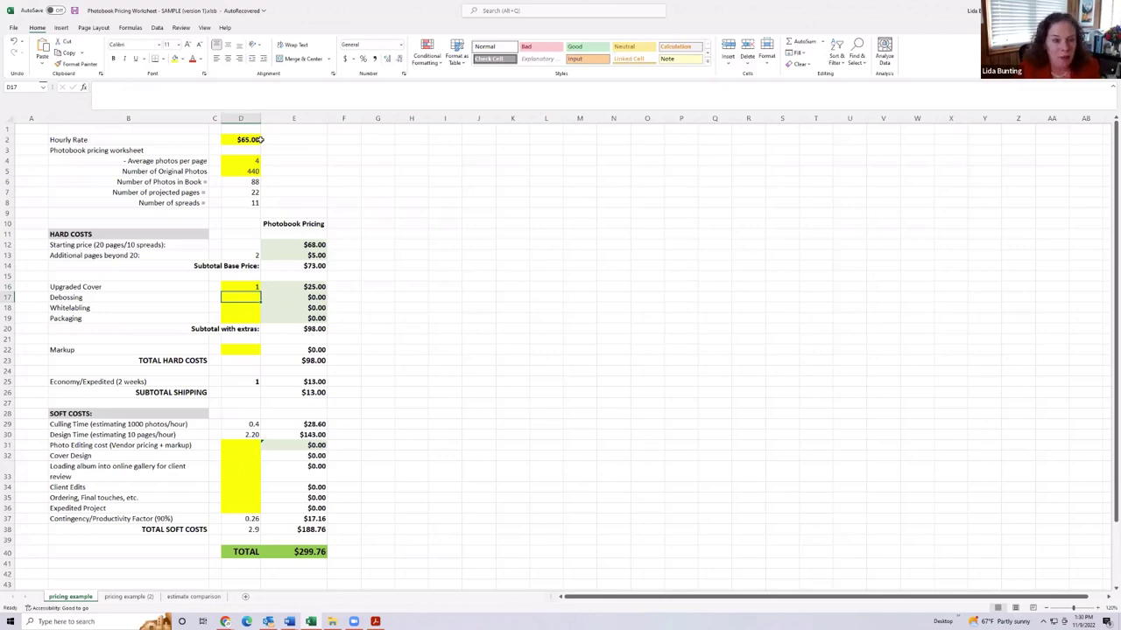
key(Return)
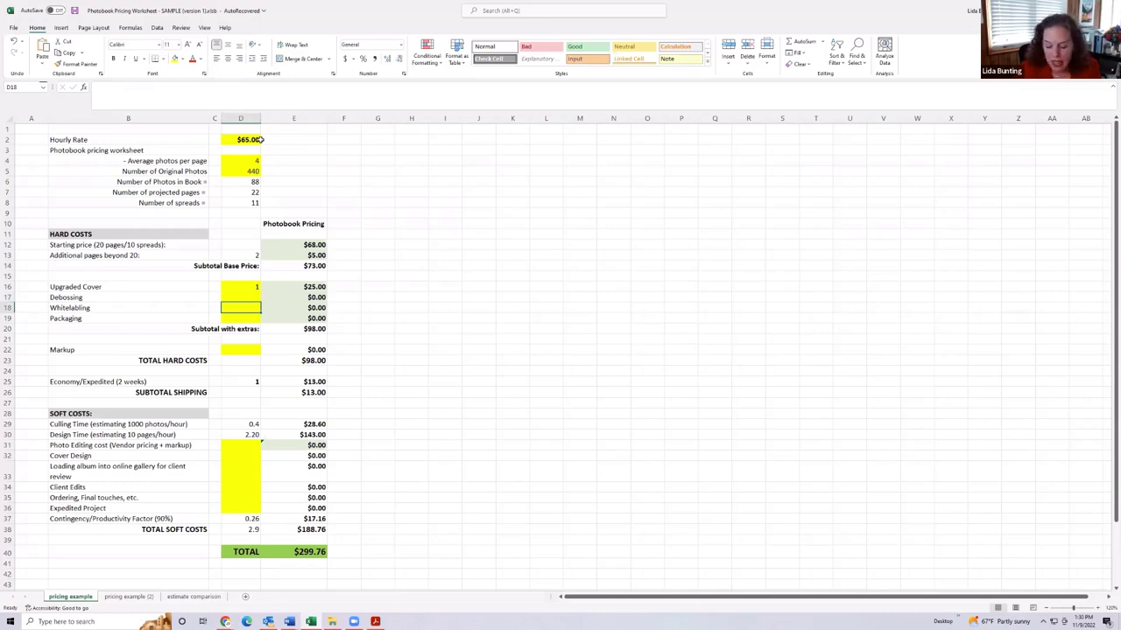
text(1)
key(Return)
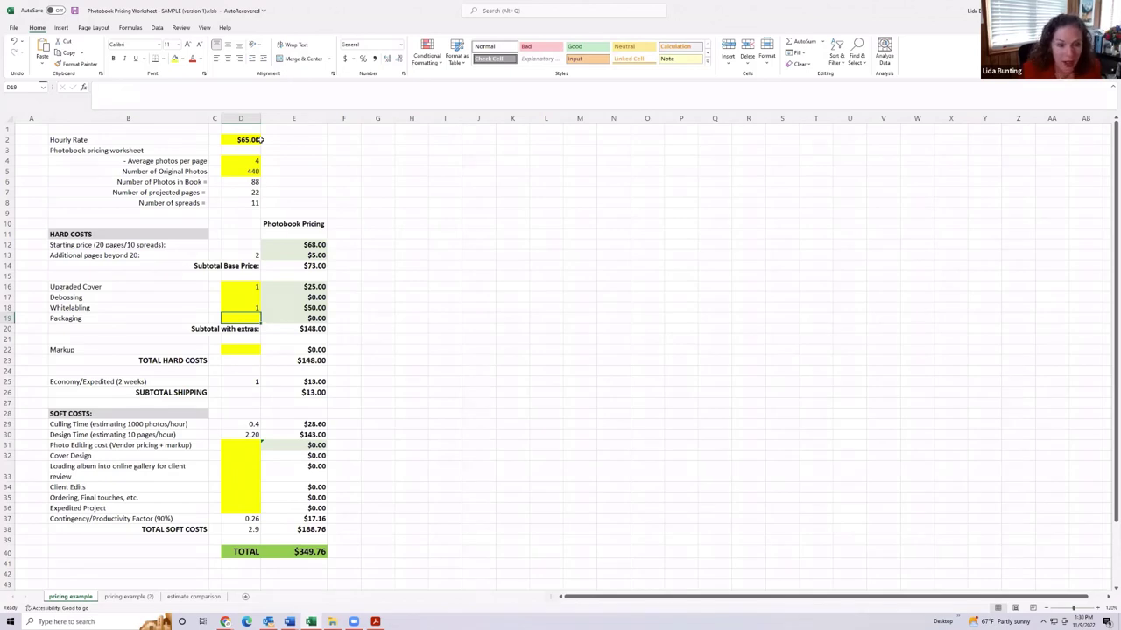
text(1)
key(Return)
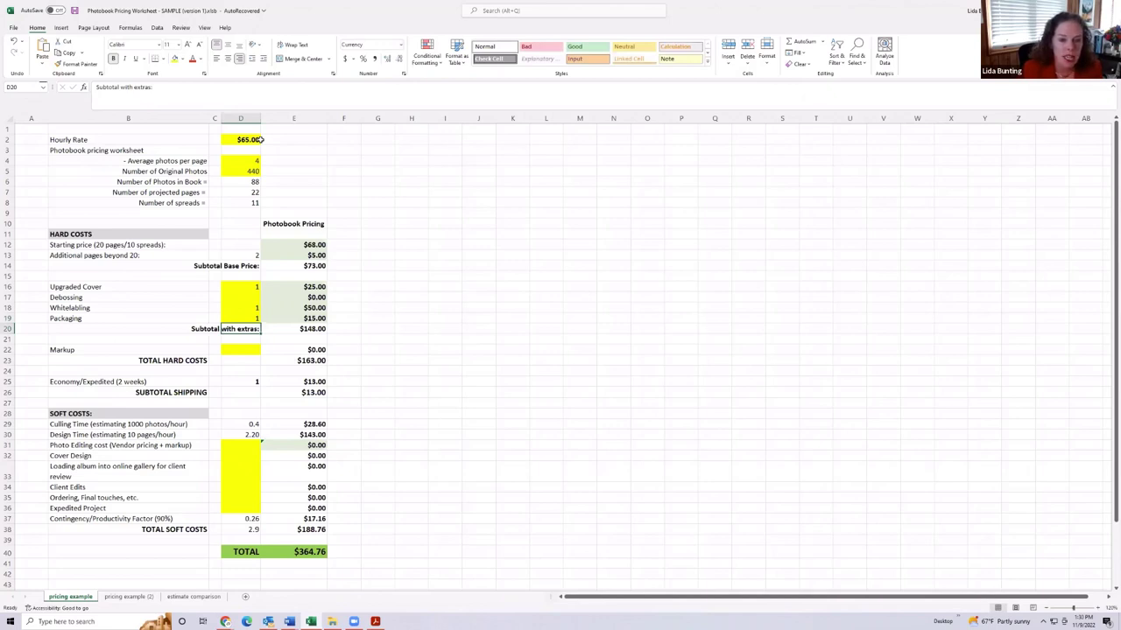
Step: Set the hard costs Markup to 50%
key(Down)
key(Down)
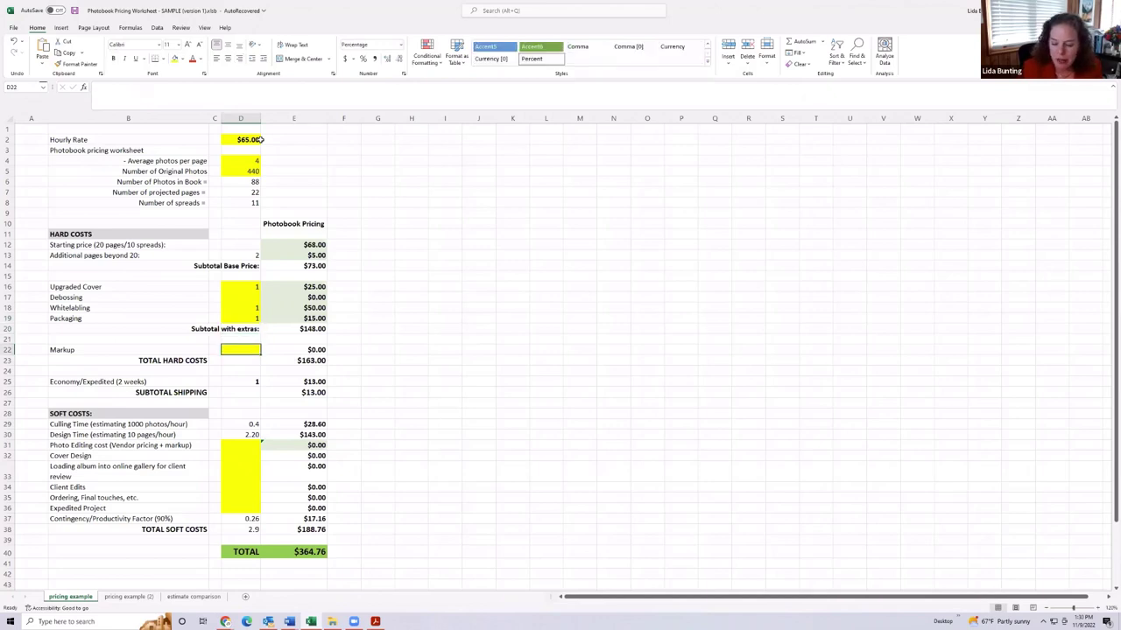
text(50)
key(Return)
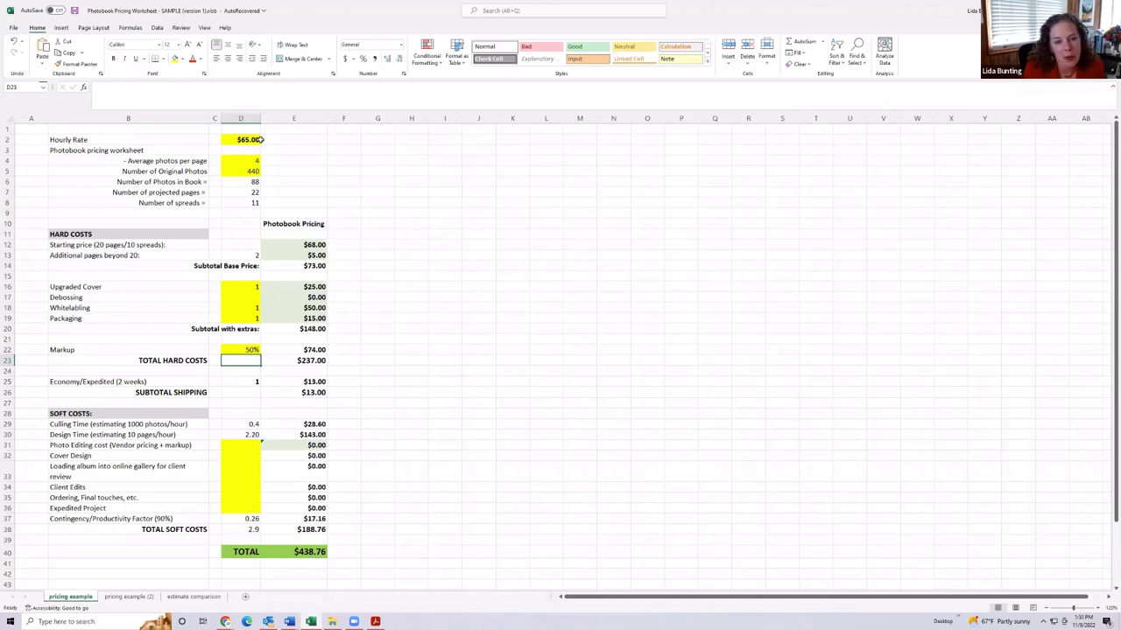
Step: Examine the shipping row and the culling time and design time calculations in the soft costs section
key(Down)
key(Down)
key(Down)
key(Down)
key(Down)
key(Down)
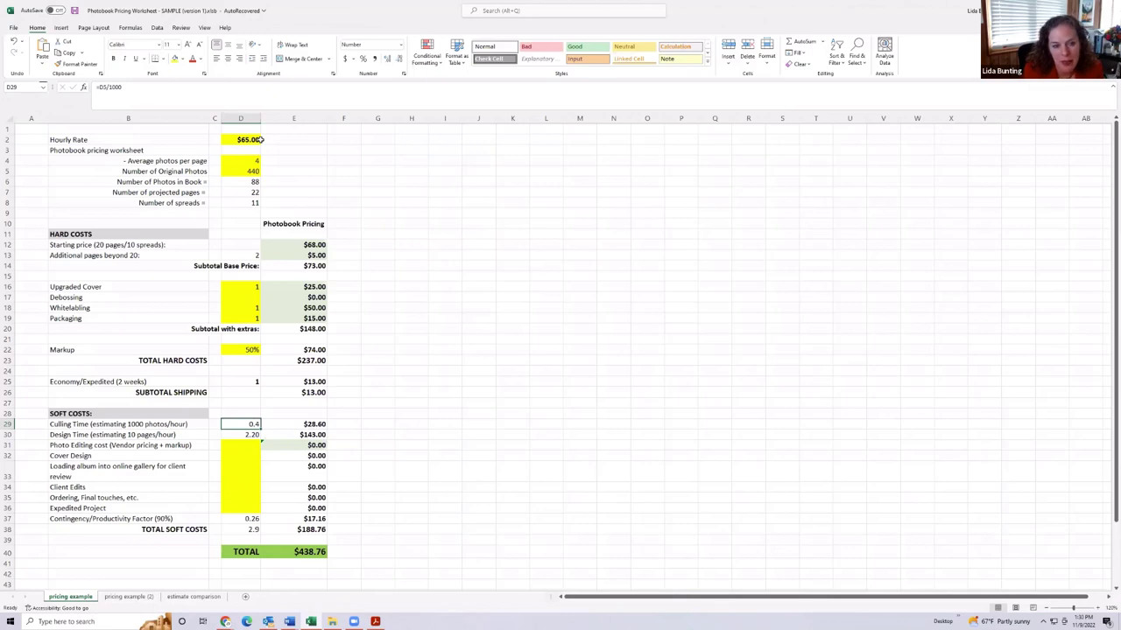
key(Down)
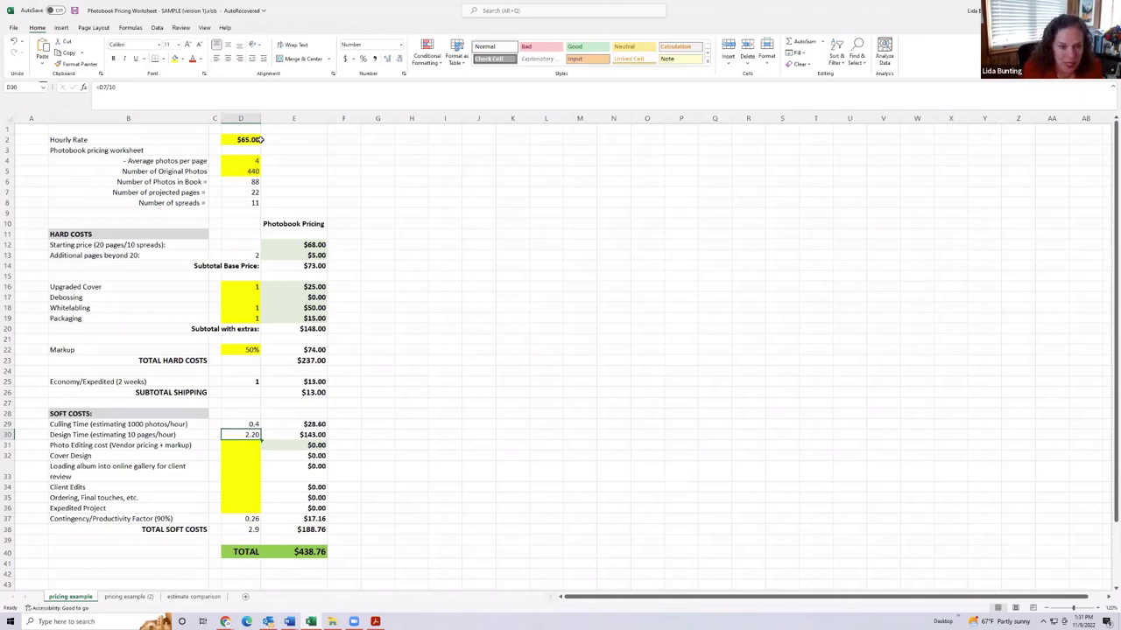
key(Down)
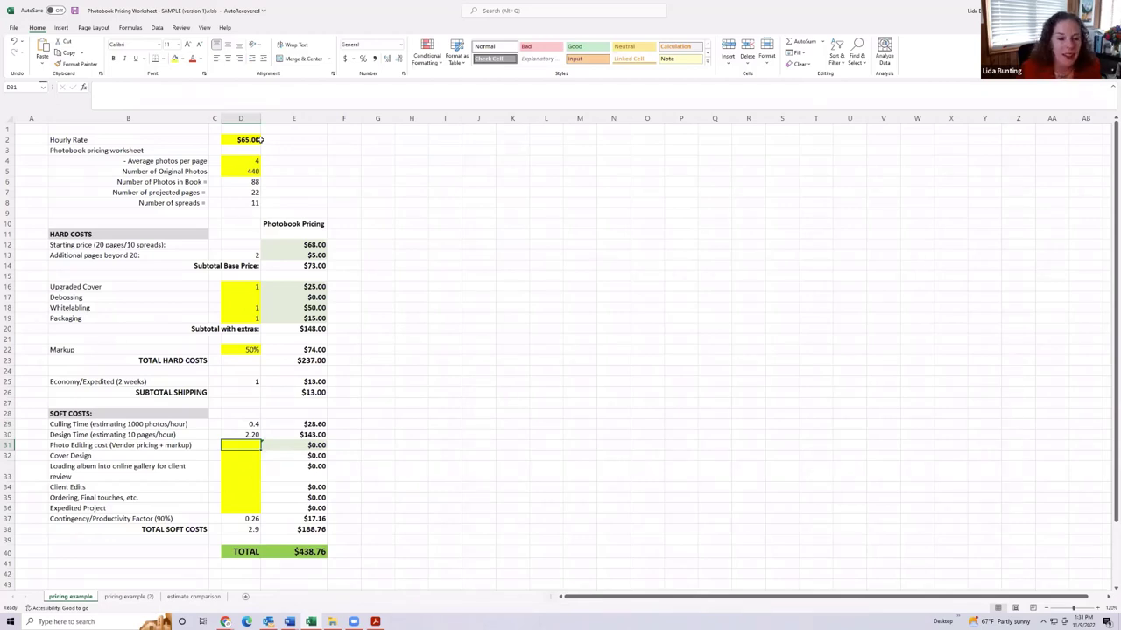
Step: Enter 0.5 hours for Cover Design and 0.5 hours for loading the album into the online gallery
key(Down)
text(.5)
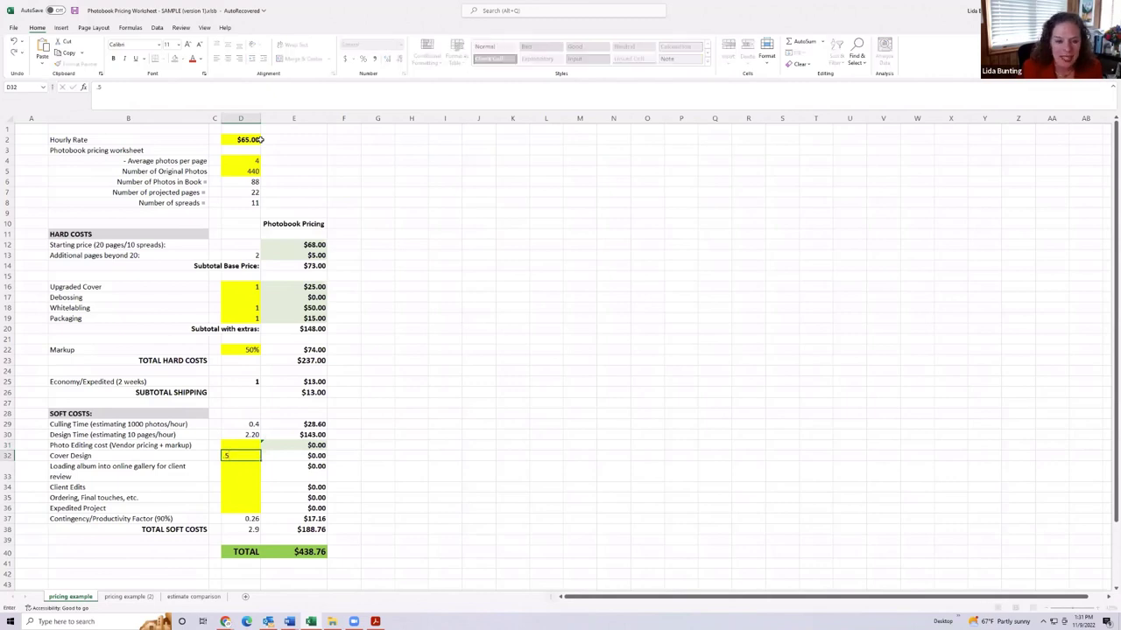
key(Return)
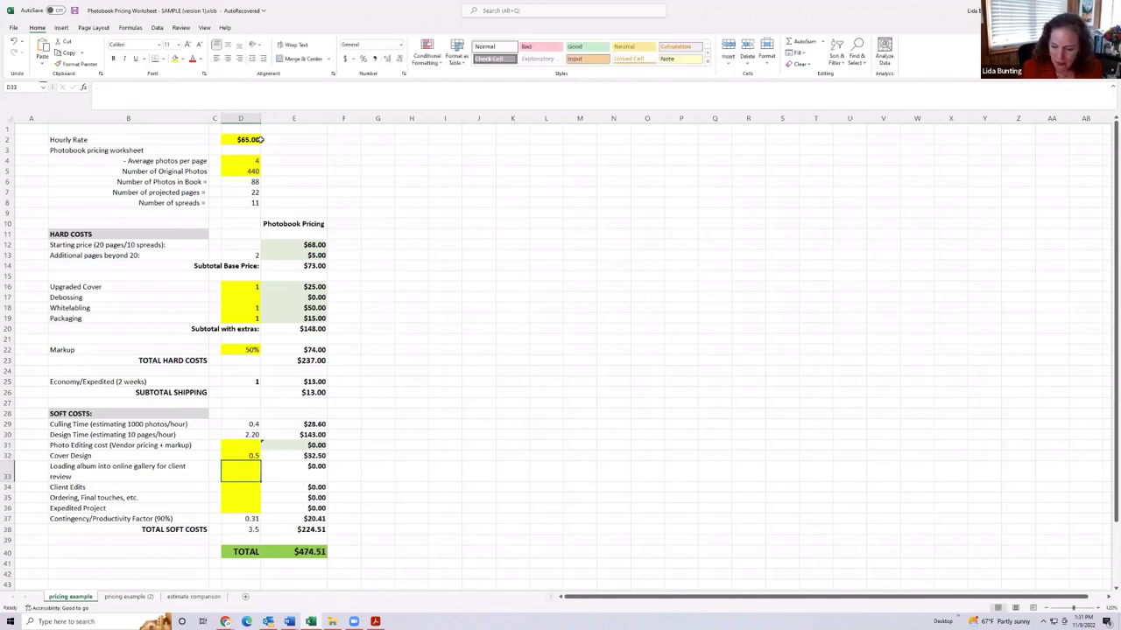
text(.5)
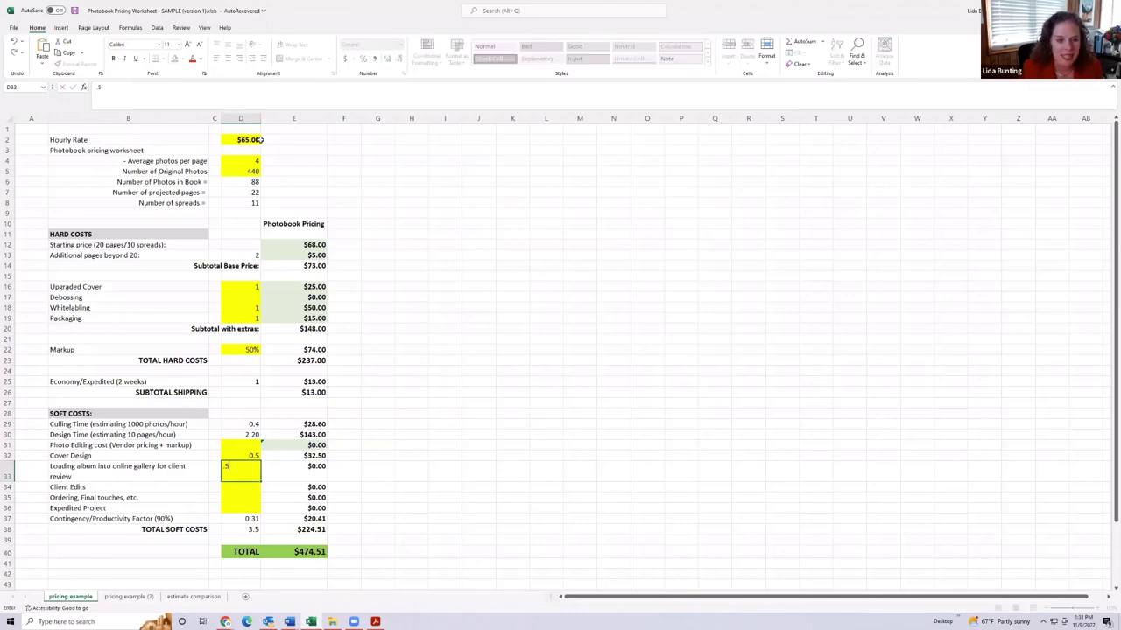
key(Return)
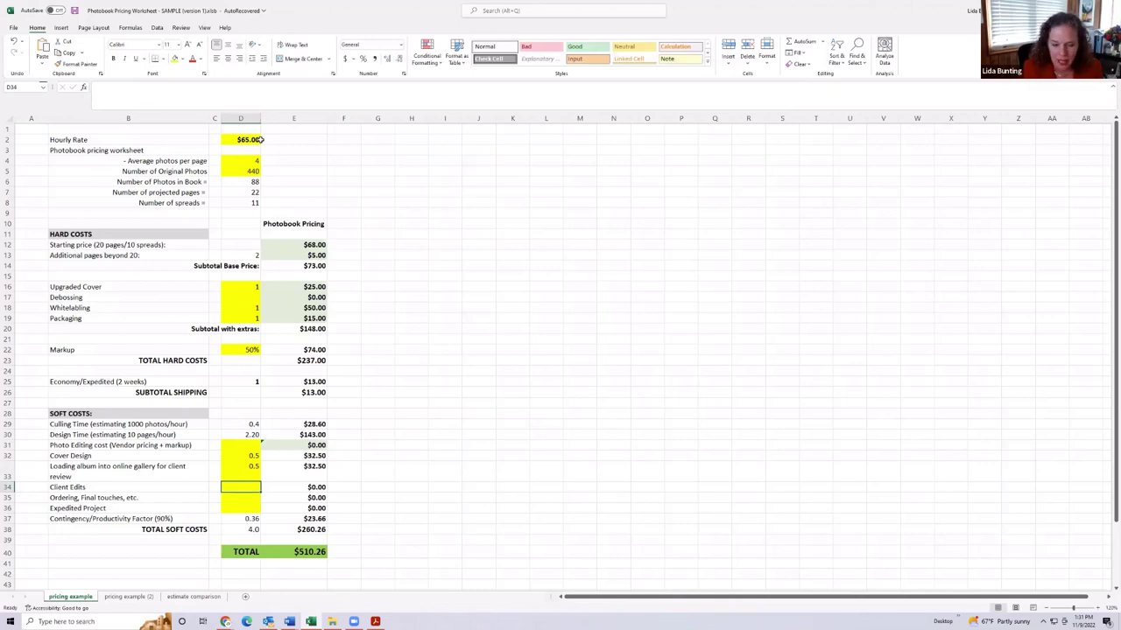
Step: Enter 1 hour for Client Edits and 0.5 hours for ordering and final touches
text(1)
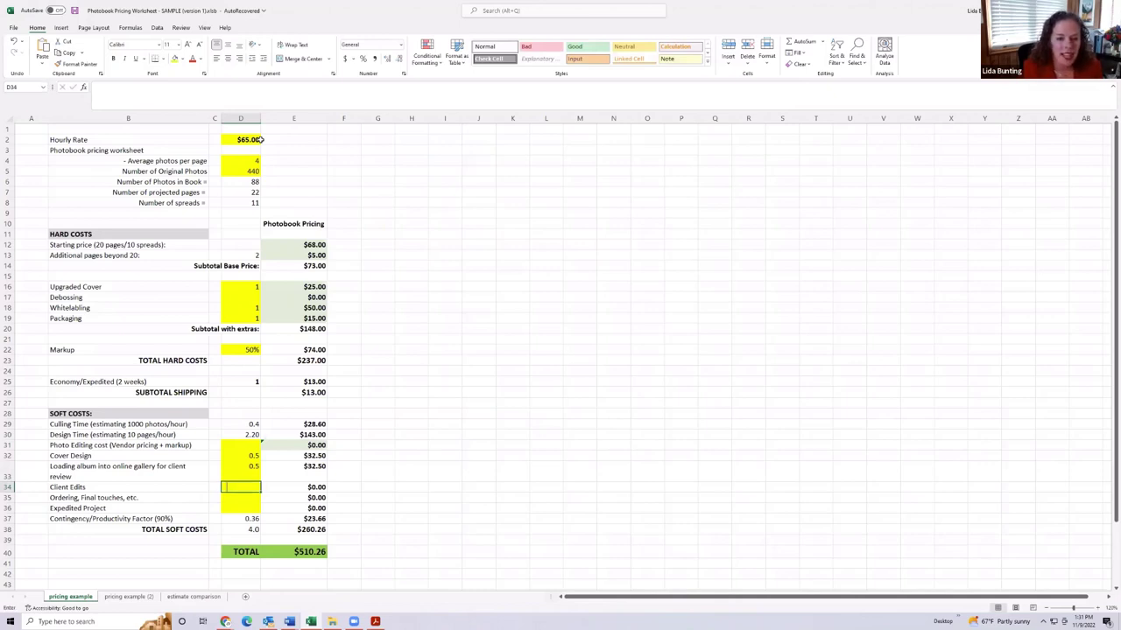
key(Return)
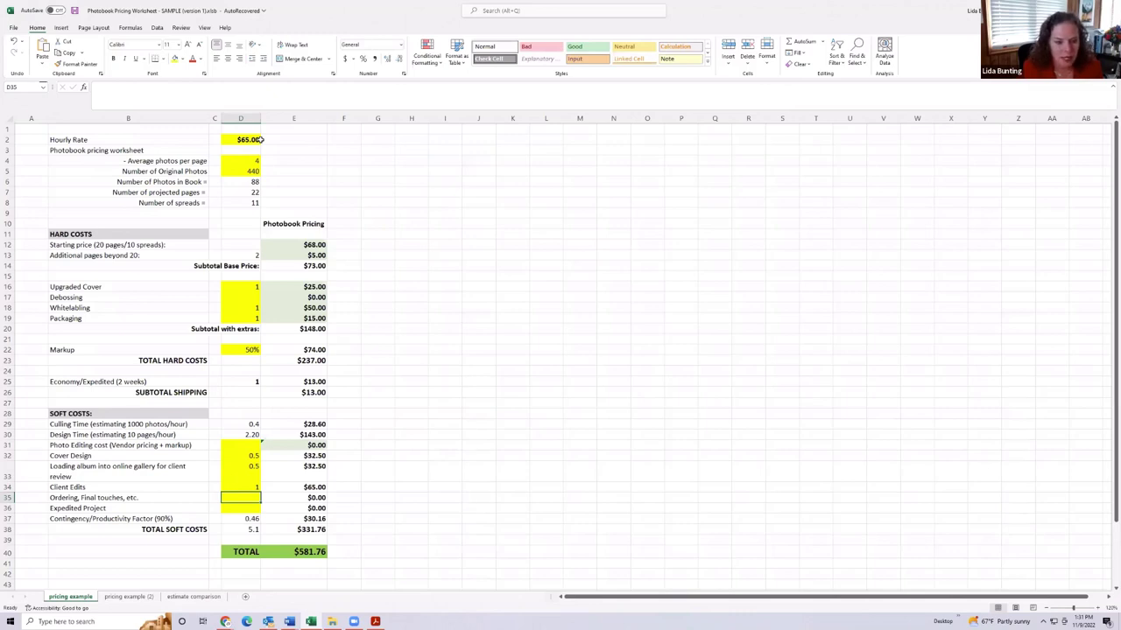
text(.5)
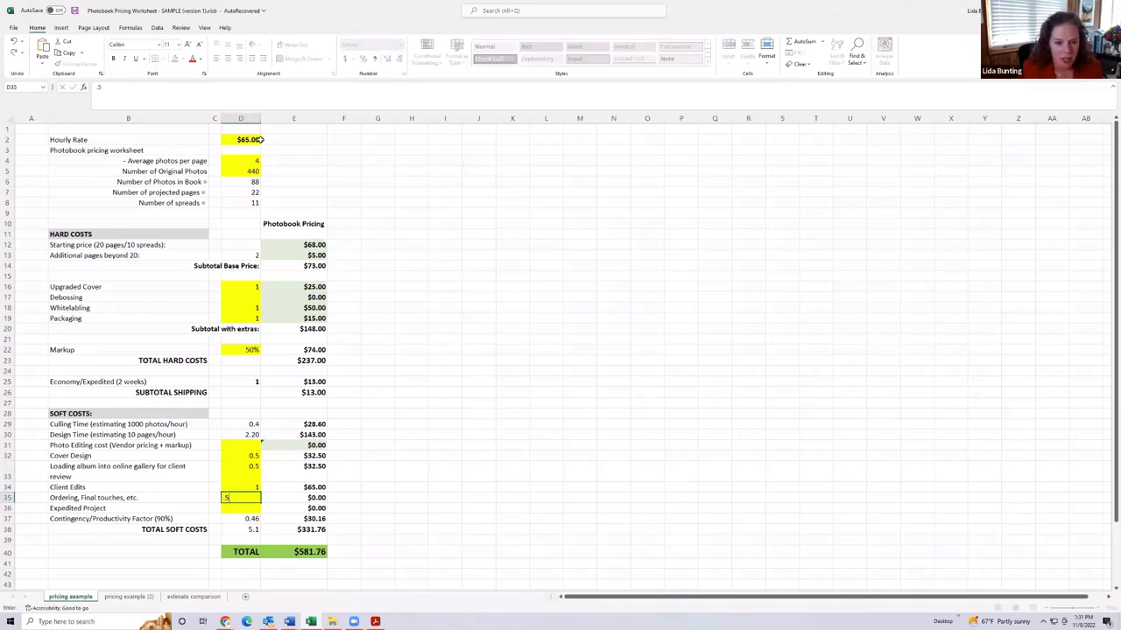
key(Return)
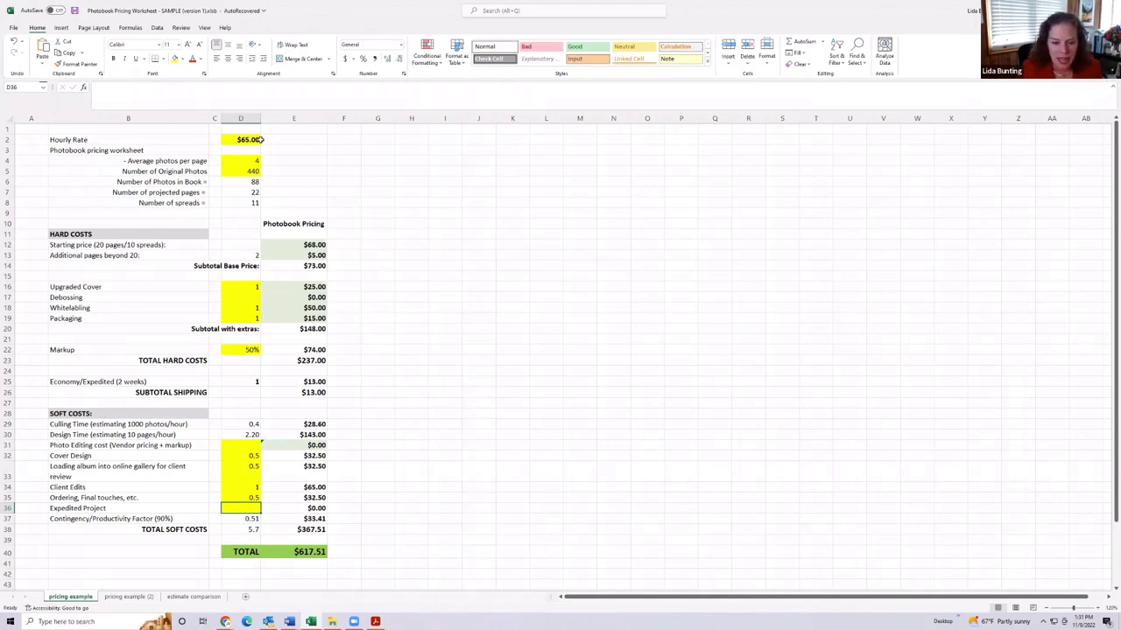
Step: Leave Expedited Project blank, check the contingency factor and total soft costs, and select the overall total in E40
key(Down)
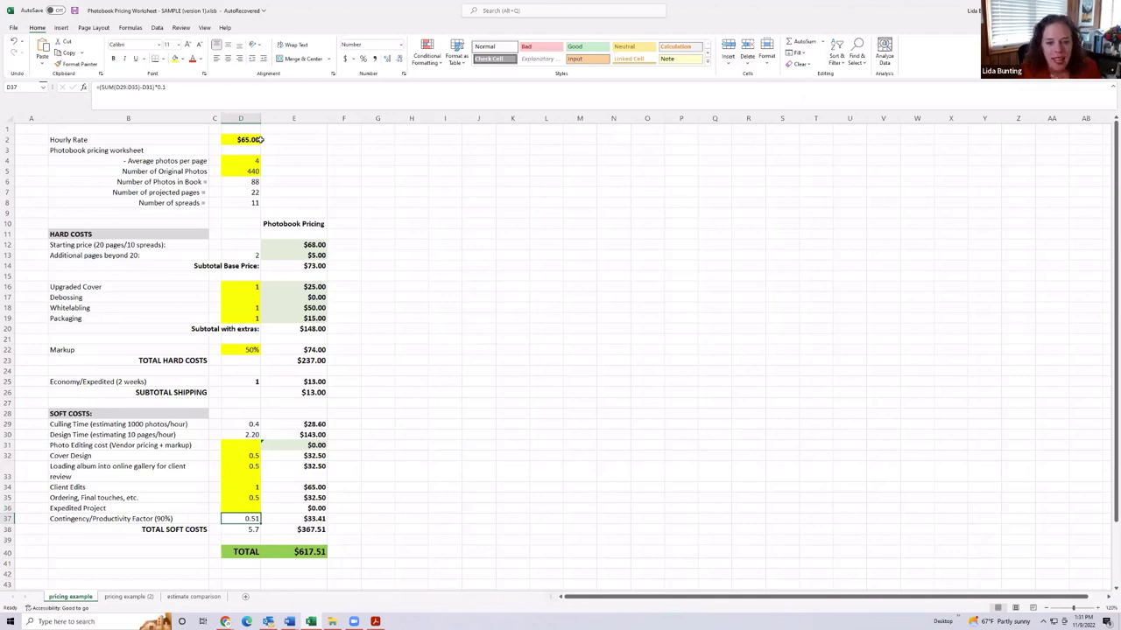
key(Down)
key(Down)
key(Down)
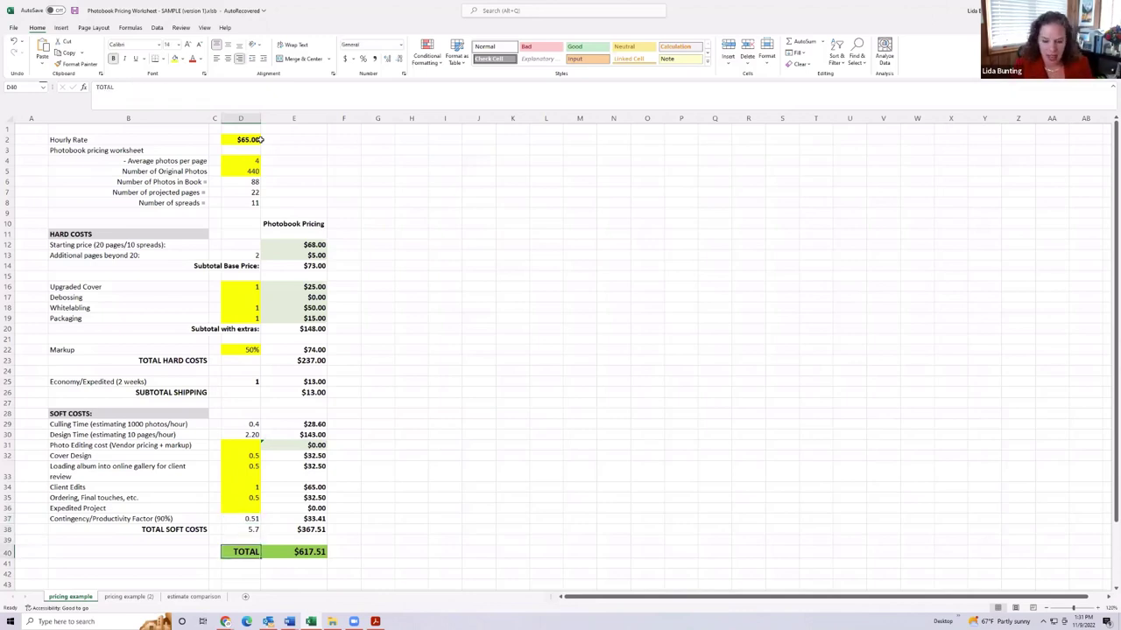
key(Right)
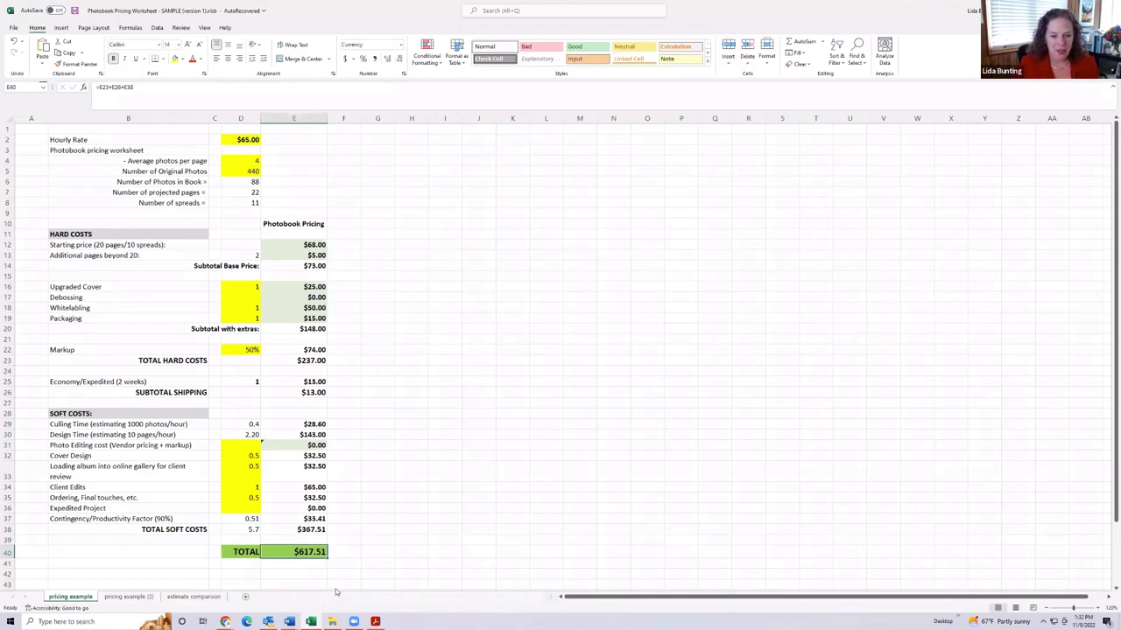
Step: Switch to the webinar slides PDF in Acrobat Reader, show it full screen and advance to the "Be comfortable" slide
click(375, 622)
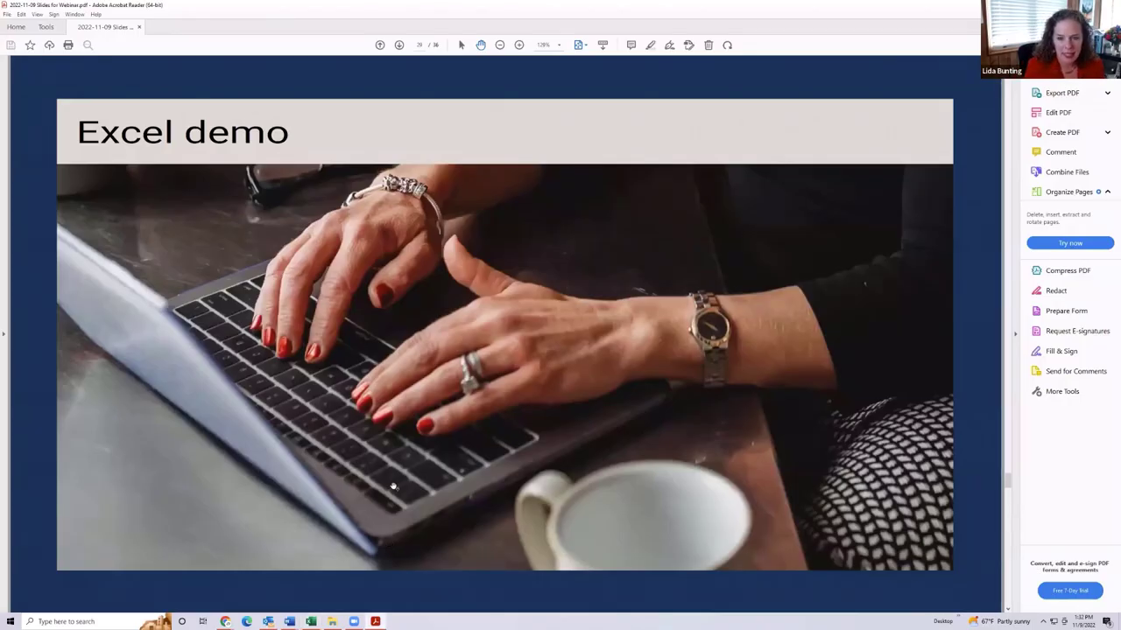
key(ctrl+l)
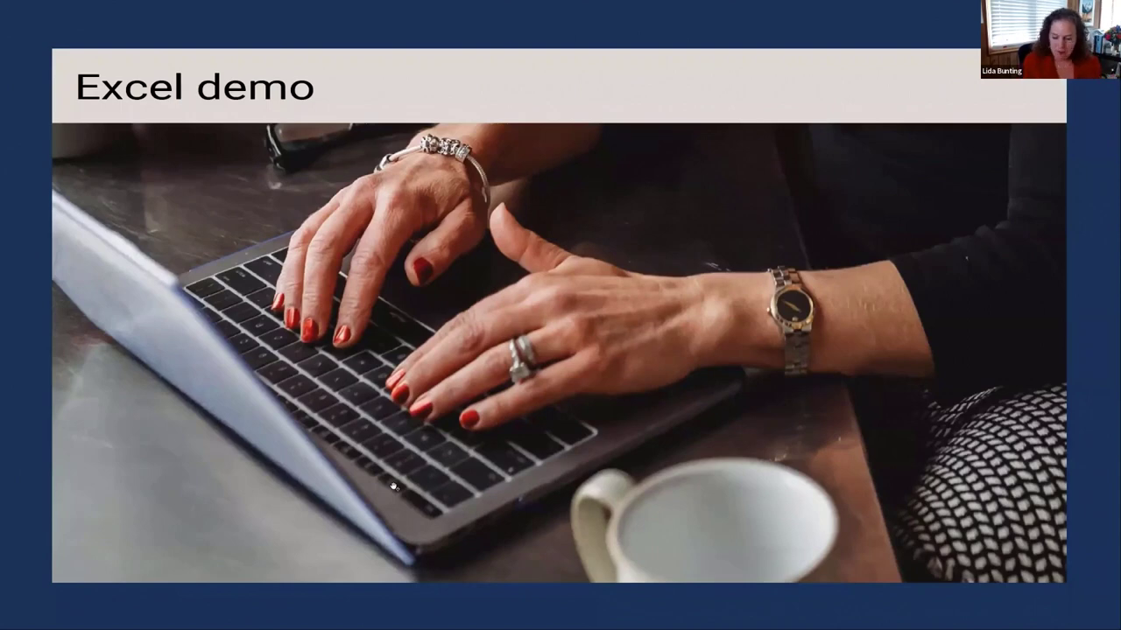
click(394, 487)
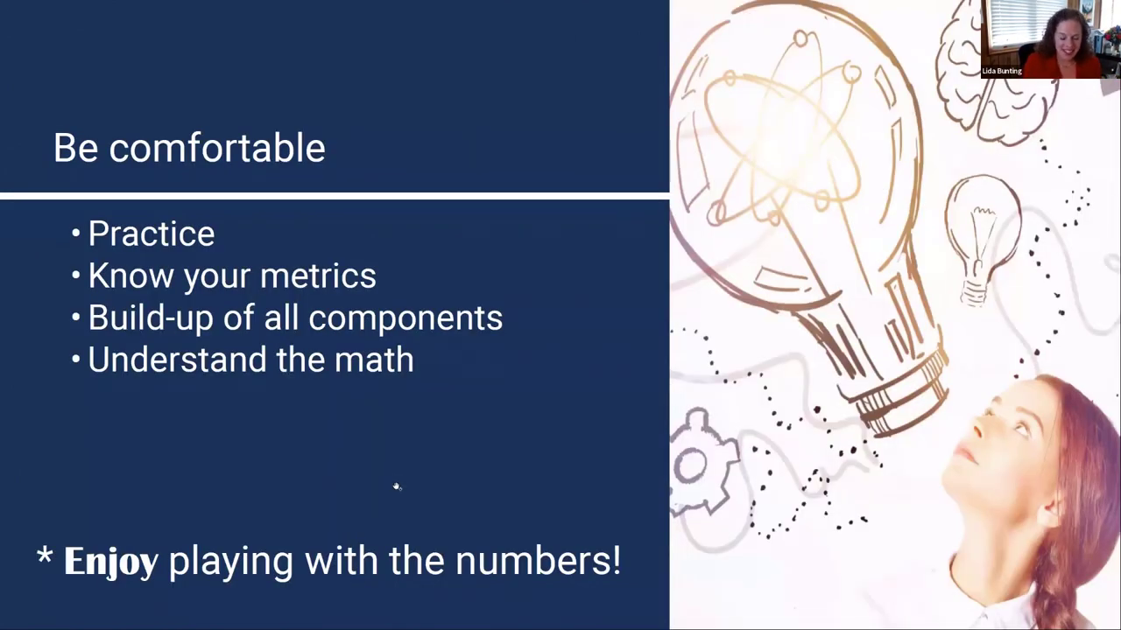